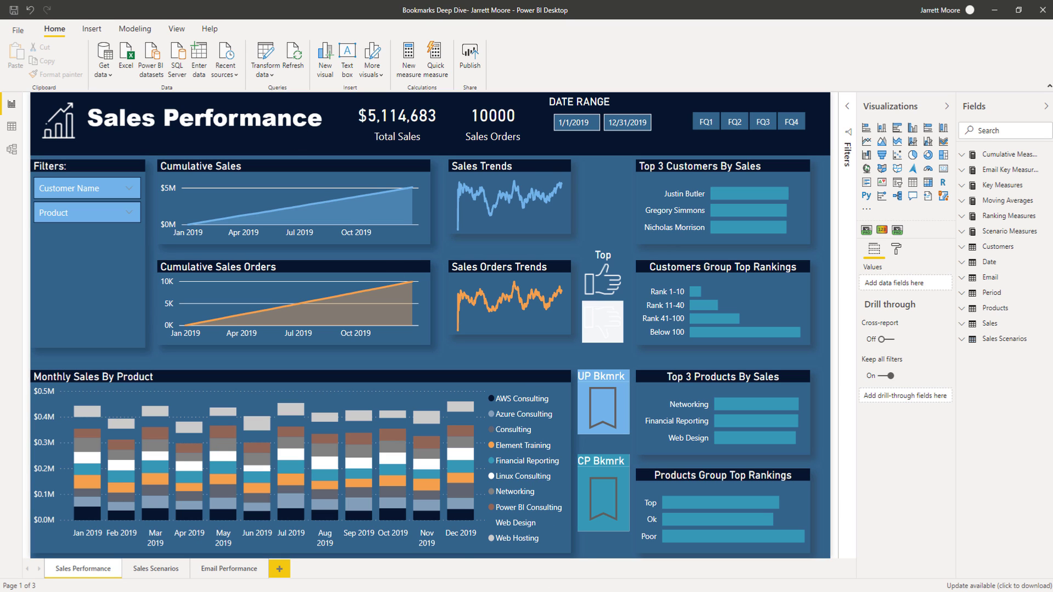
Switch to the browser, read the Microsoft Docs article on creating Power BI bookmarks, and return to the Power BI Desktop report
left_click(523, 535)
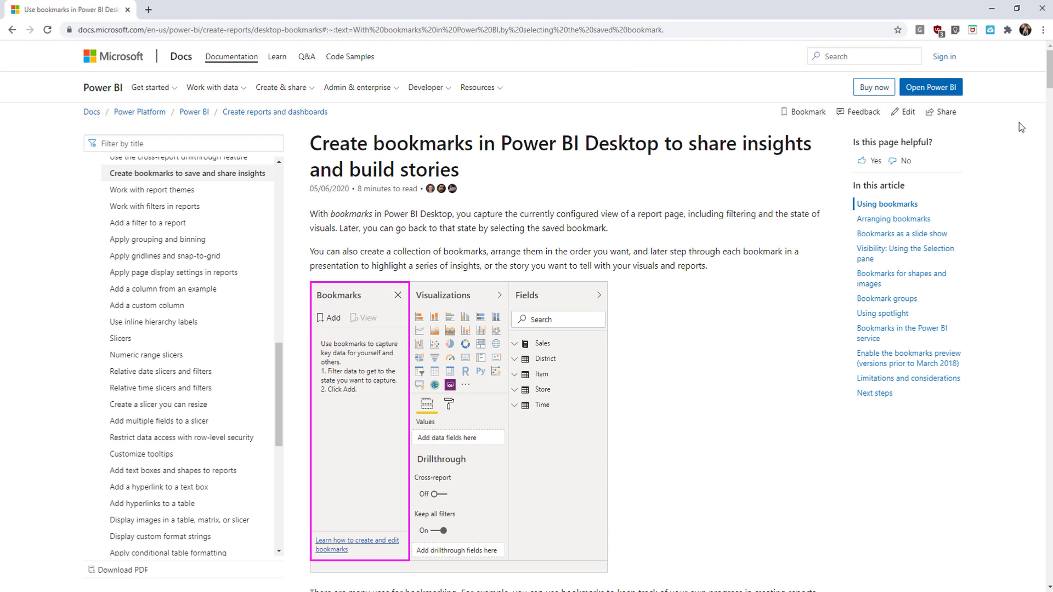
left_click_drag(1048, 77, 1050, 176)
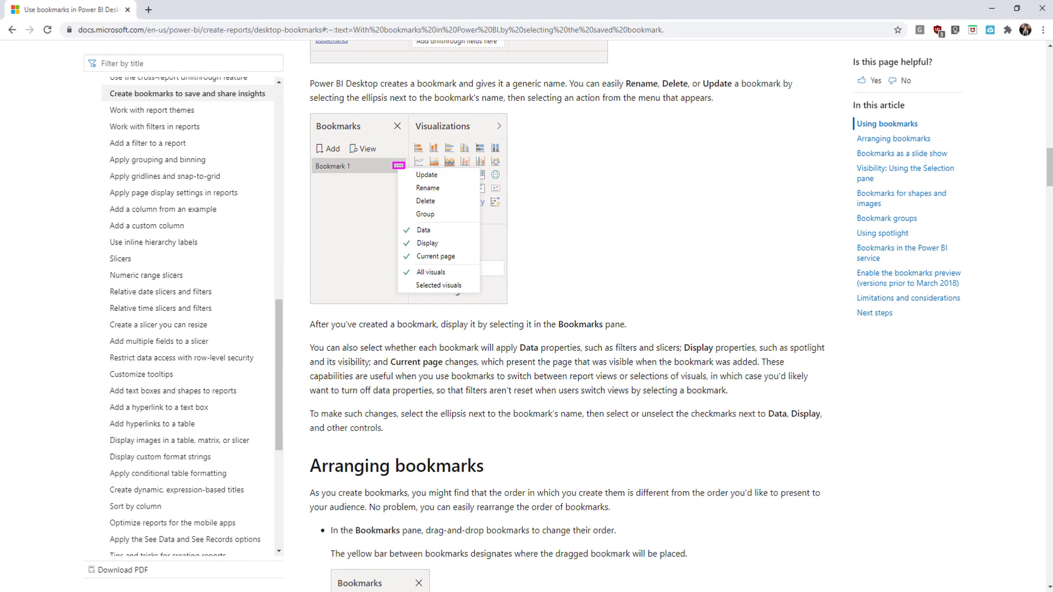
mouse_move(579, 591)
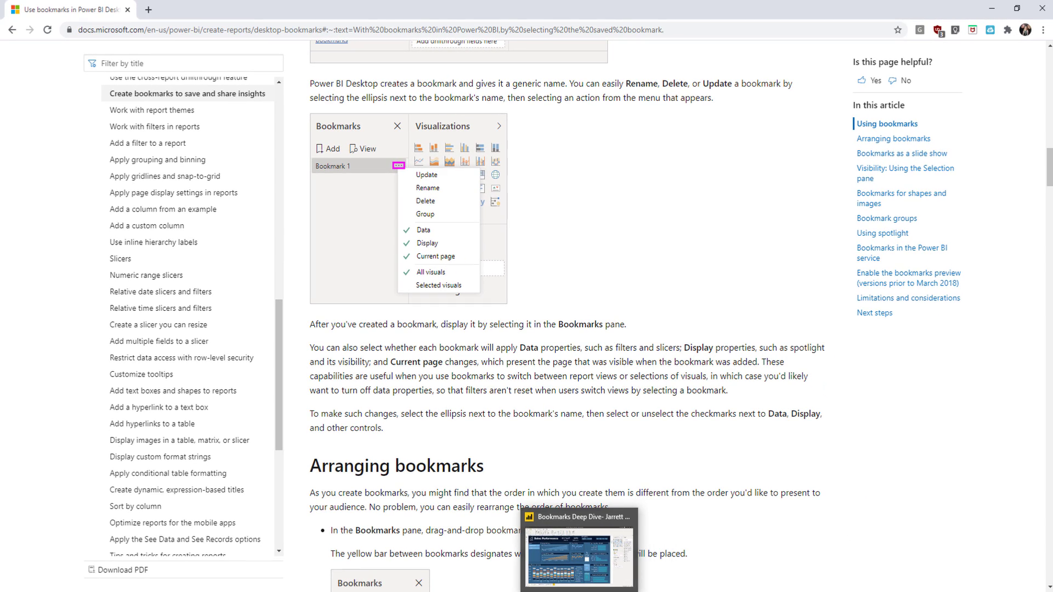
left_click(579, 558)
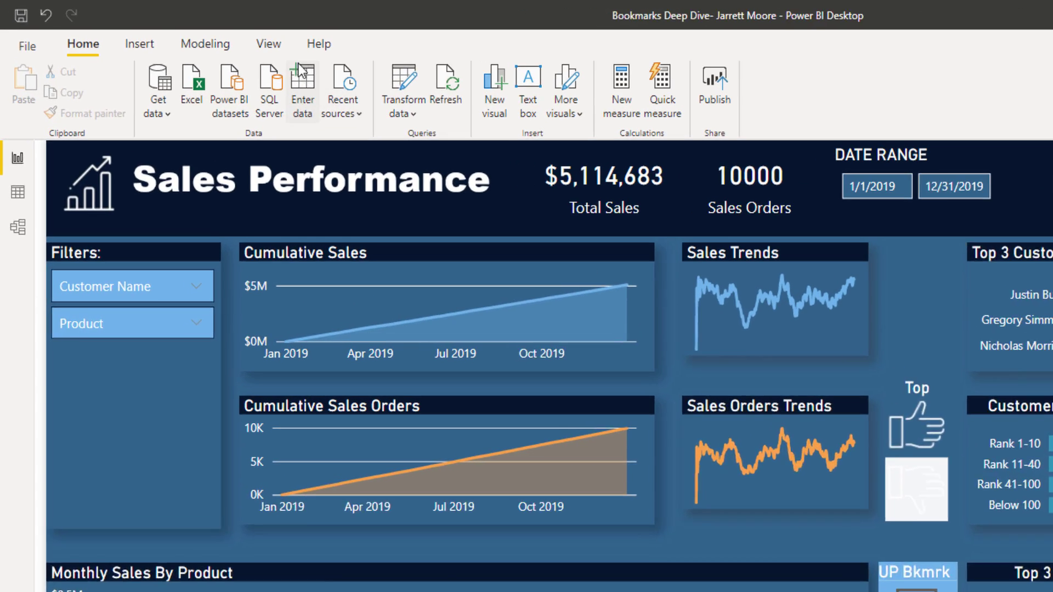
Show the list of bookmarks beside the Sales Performance report page
left_click(270, 45)
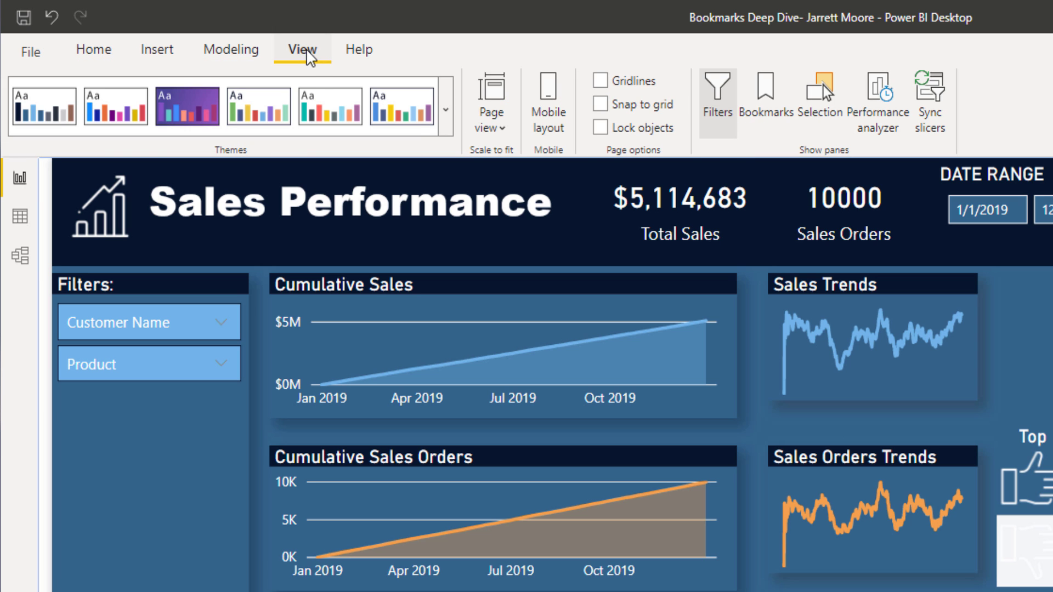
left_click(768, 83)
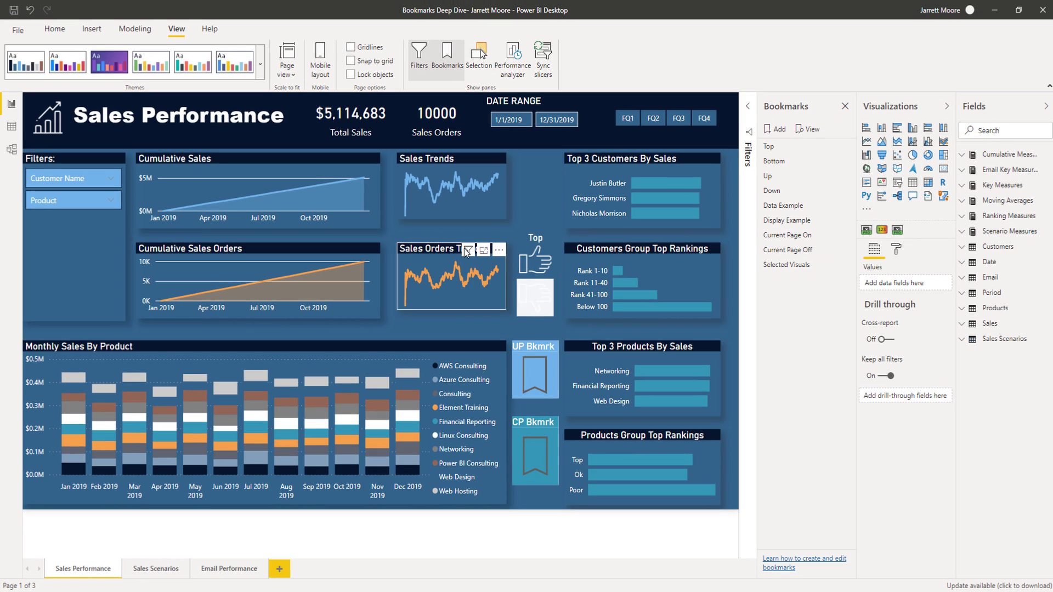
mouse_move(665, 226)
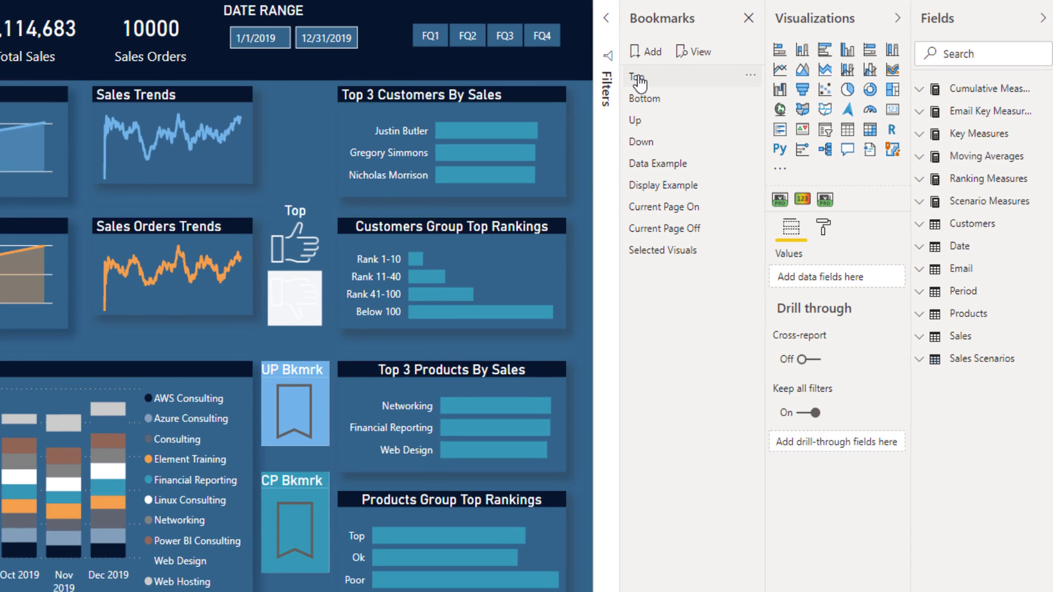
Apply the Top bookmark to the report page and bring up its options for review
left_click(652, 90)
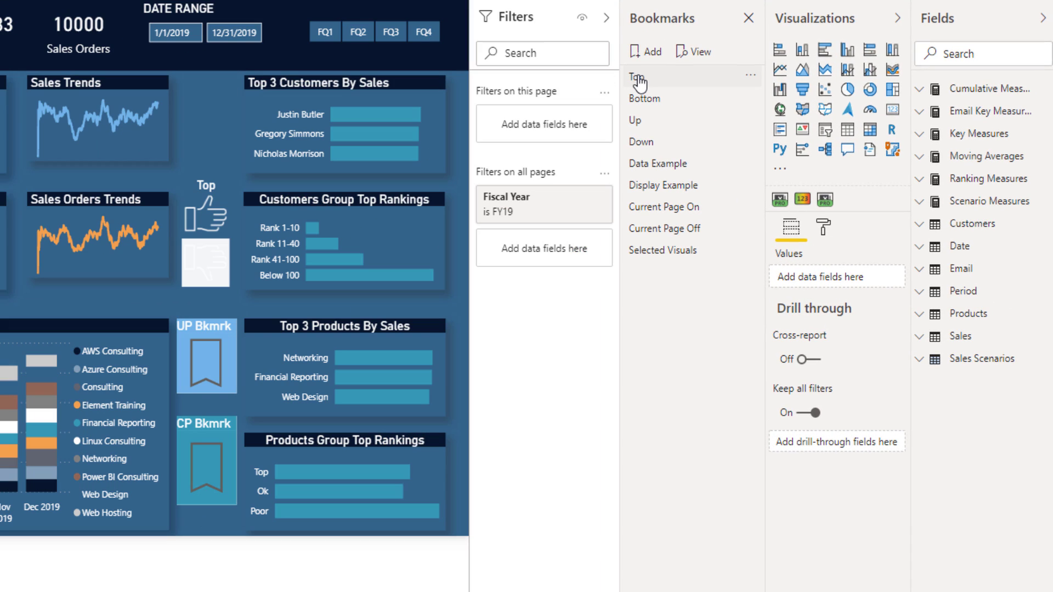
left_click(606, 18)
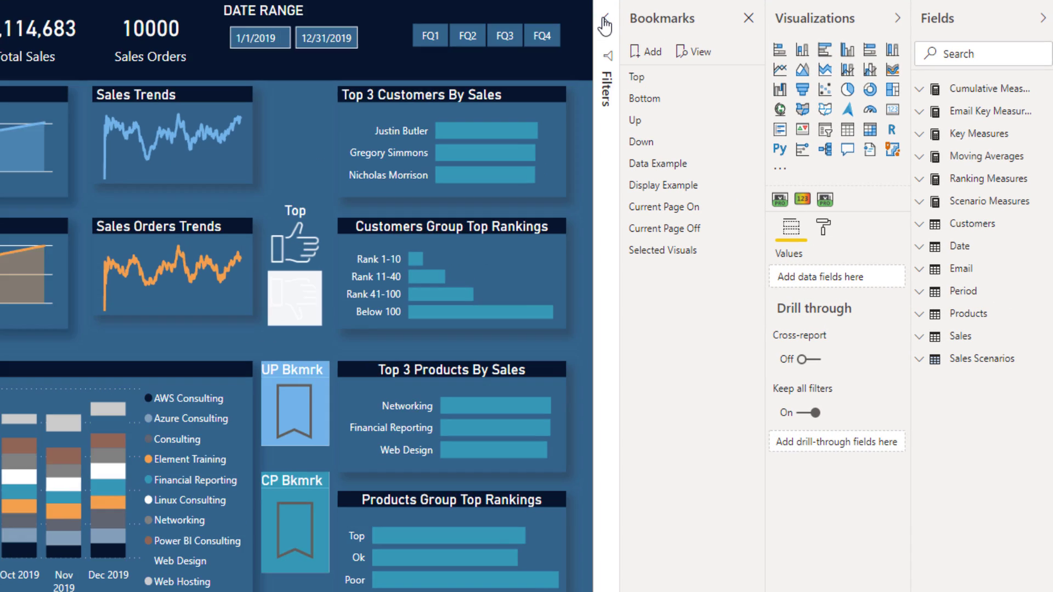
left_click(639, 78)
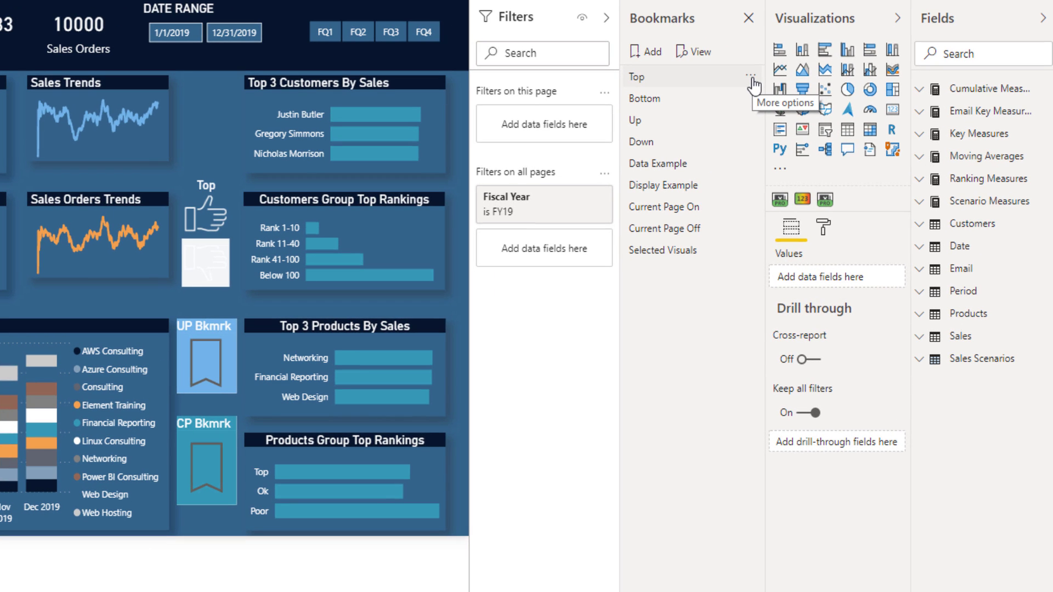
left_click(751, 77)
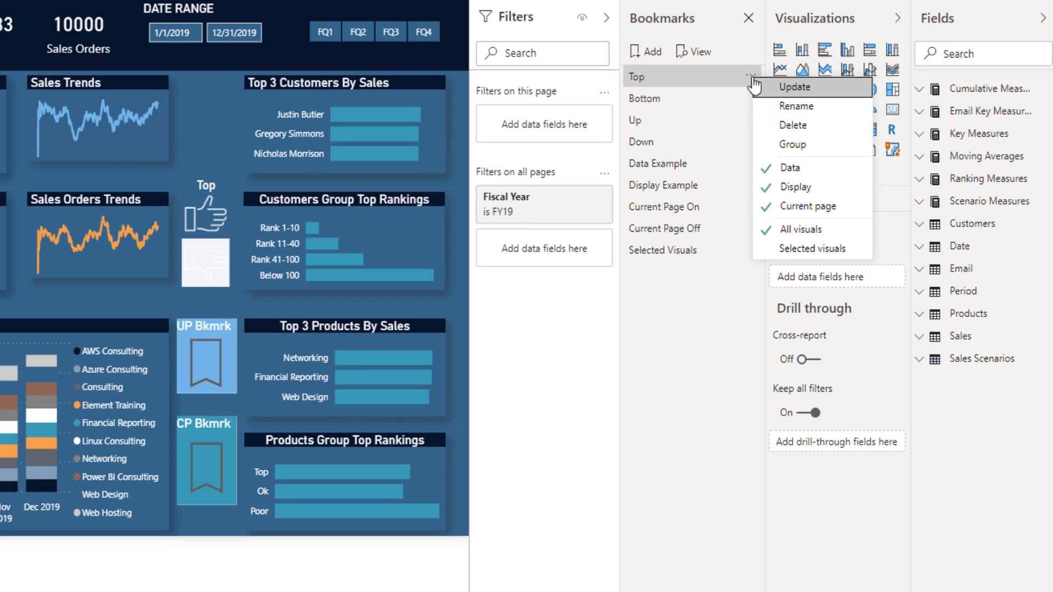
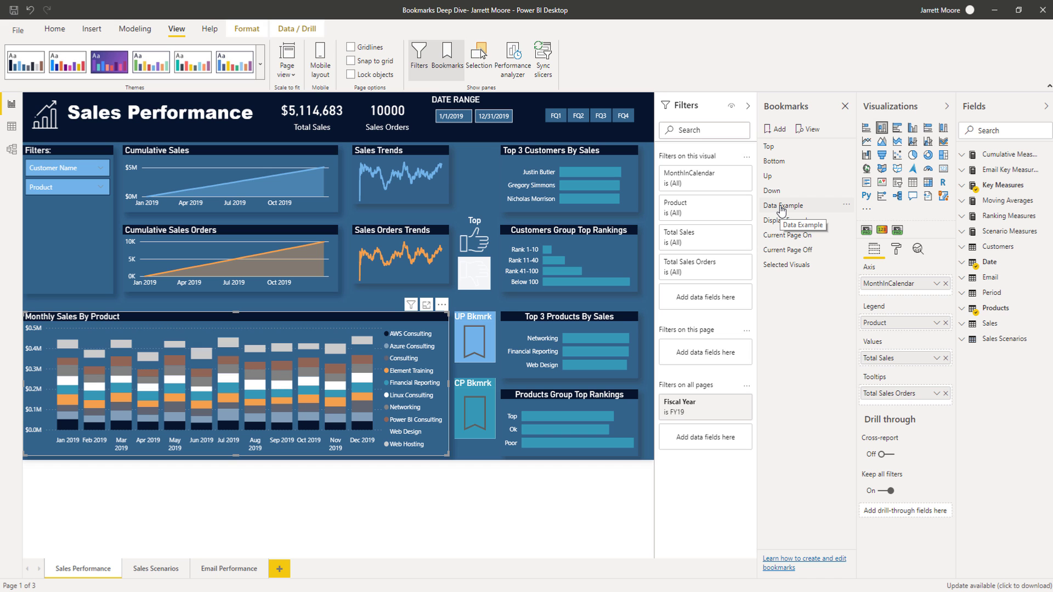
Inspect the Data Example bookmark's options without a filter and with the report filtered to FQ1, and clear the quarter filter
left_click(847, 207)
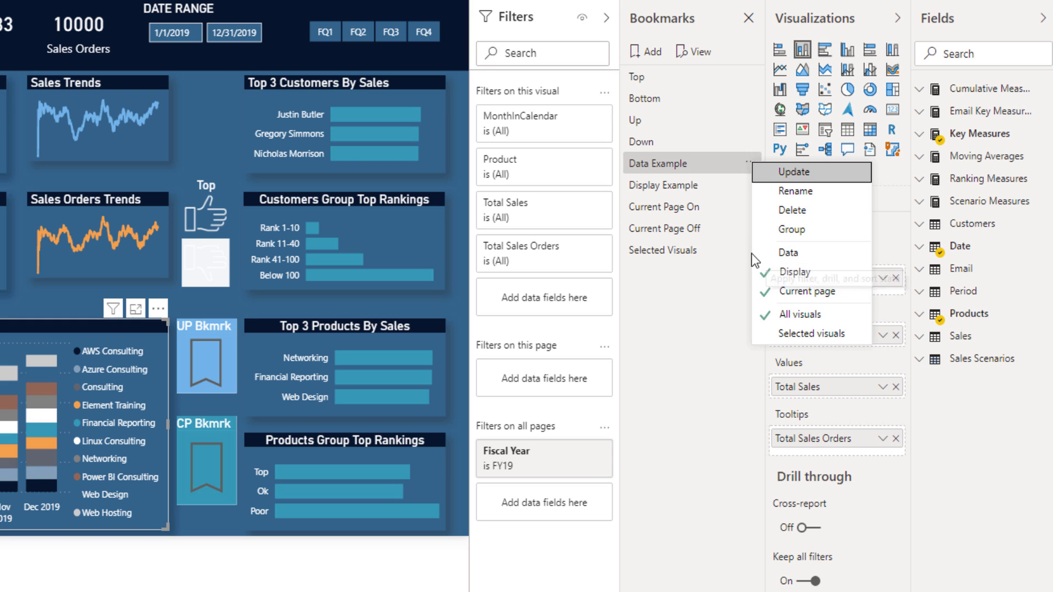
left_click(676, 296)
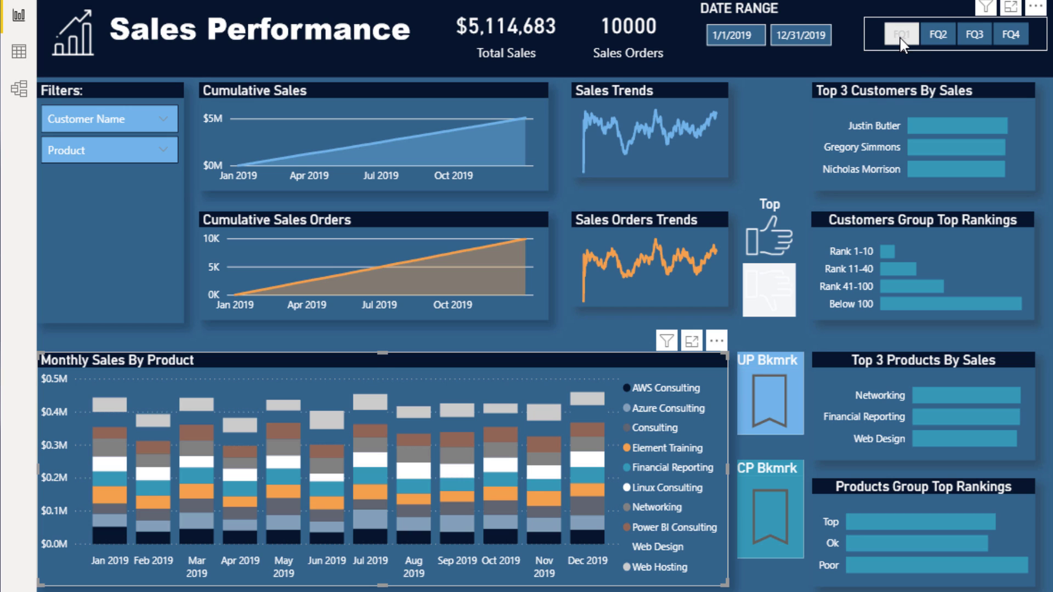
left_click(900, 39)
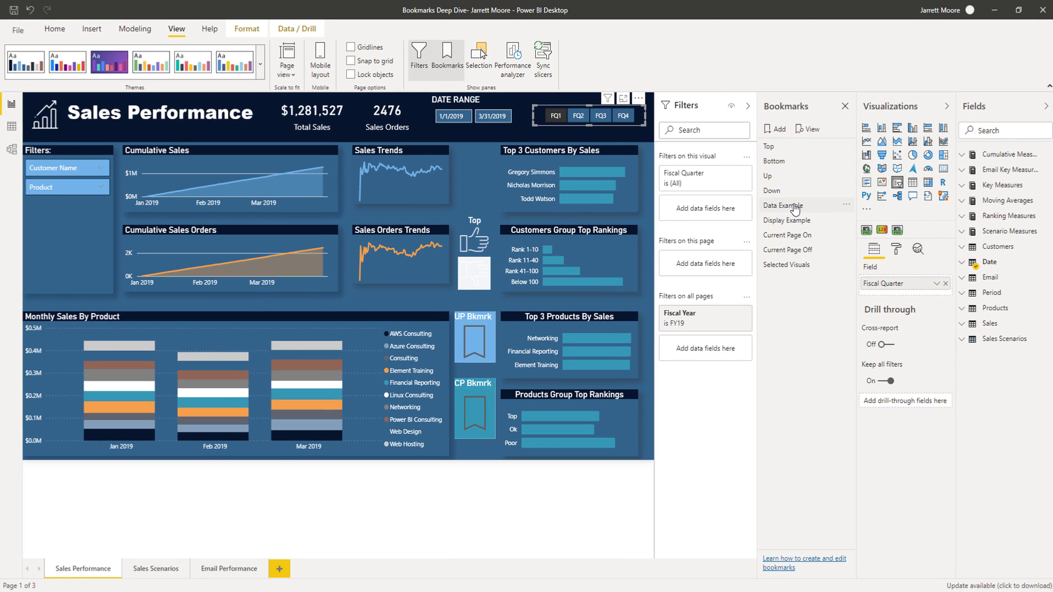
left_click(846, 205)
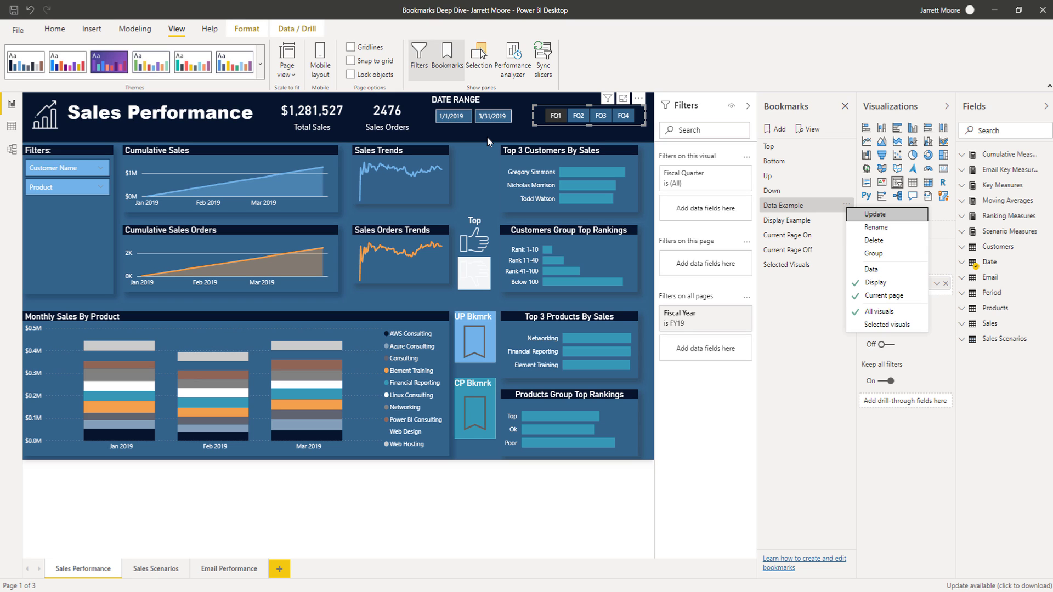
left_click(555, 118)
left_click(555, 119)
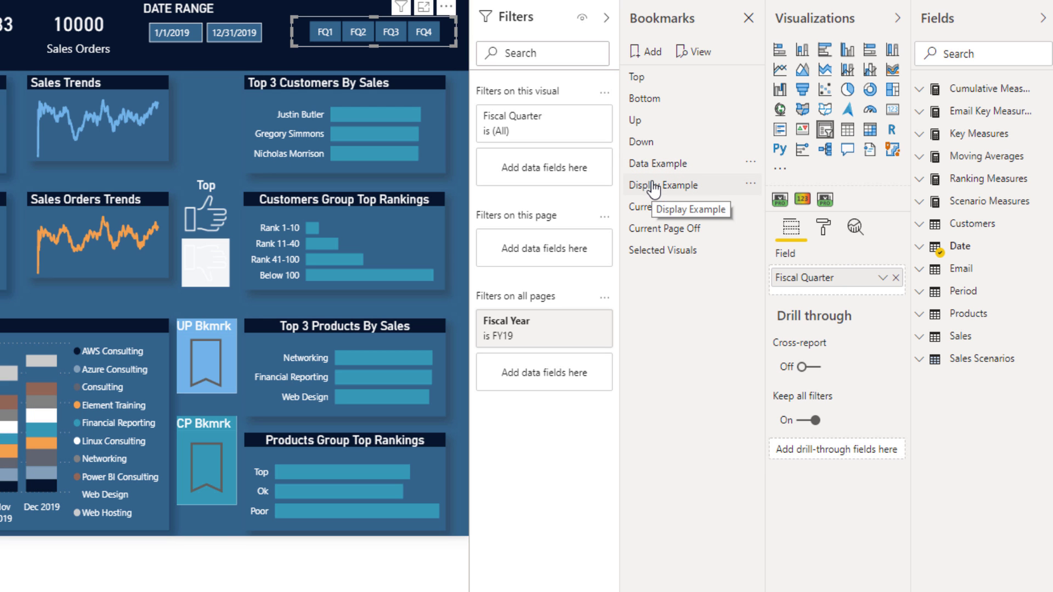
Apply the Display Example bookmark and inspect its options and those of the Monthly Sales By Product chart
left_click(651, 187)
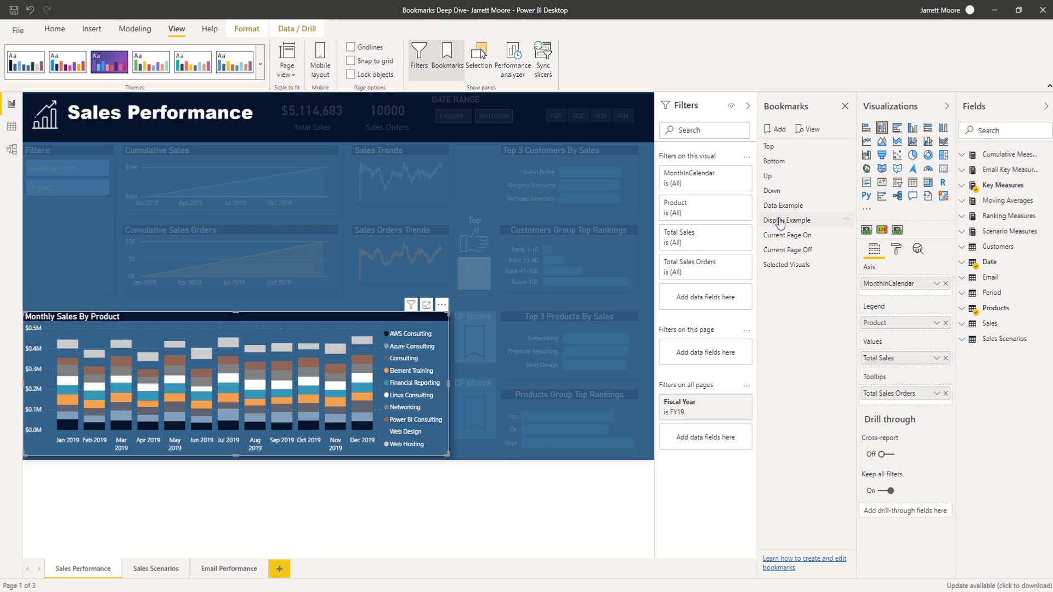
left_click(847, 221)
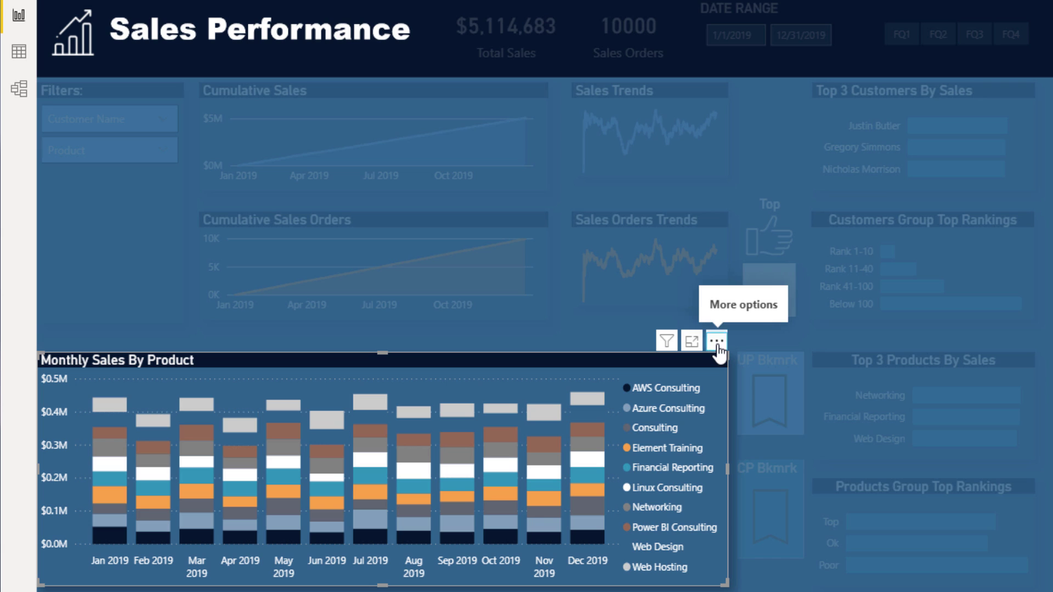
left_click(716, 341)
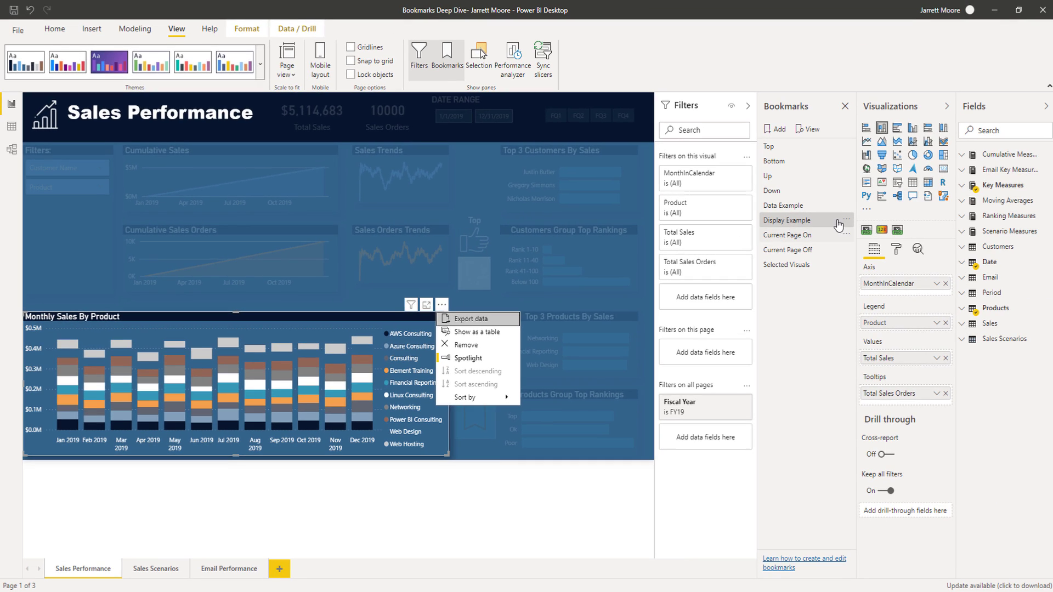
left_click(845, 220)
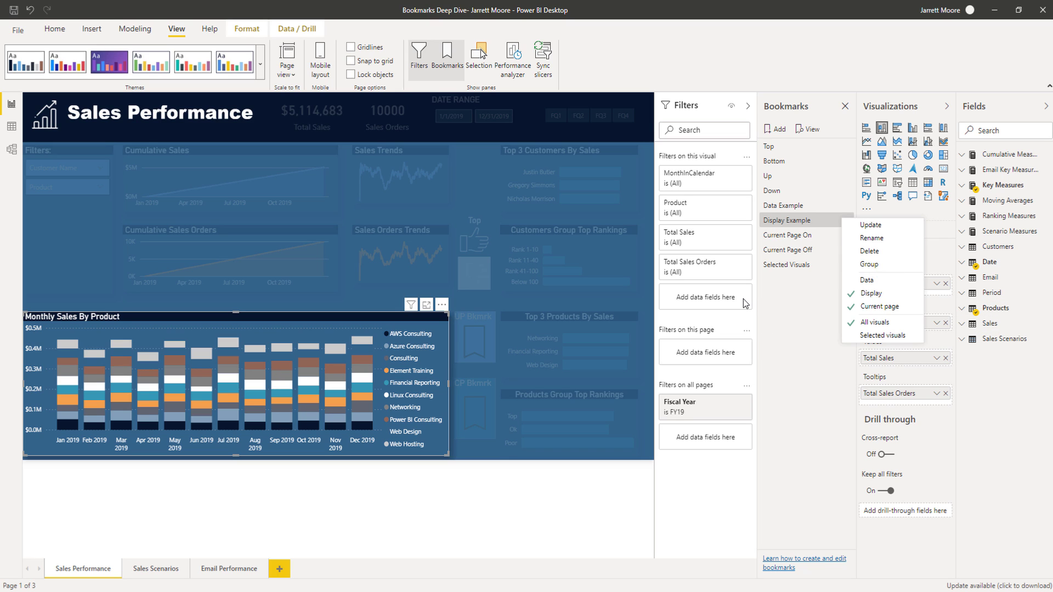
left_click(770, 300)
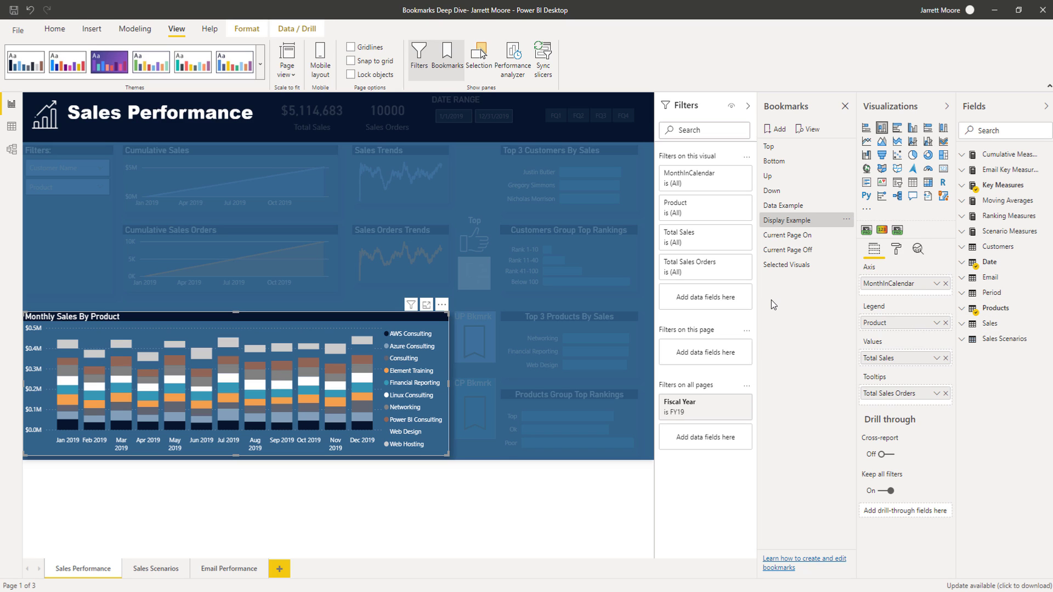
Apply the Current Page On bookmark and deselect the Monthly Sales By Product chart
left_click(806, 237)
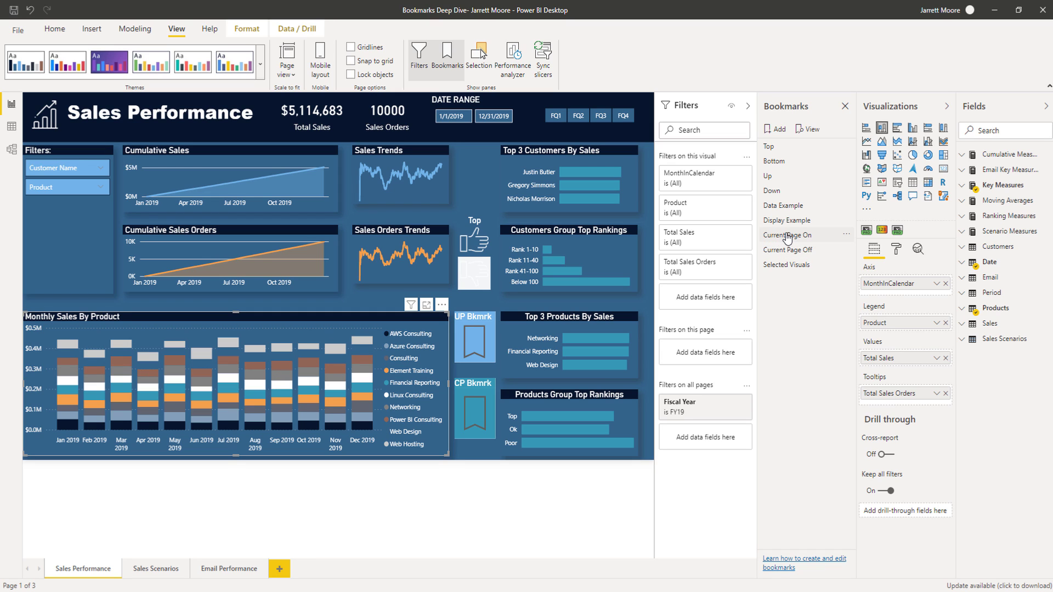
left_click(787, 237)
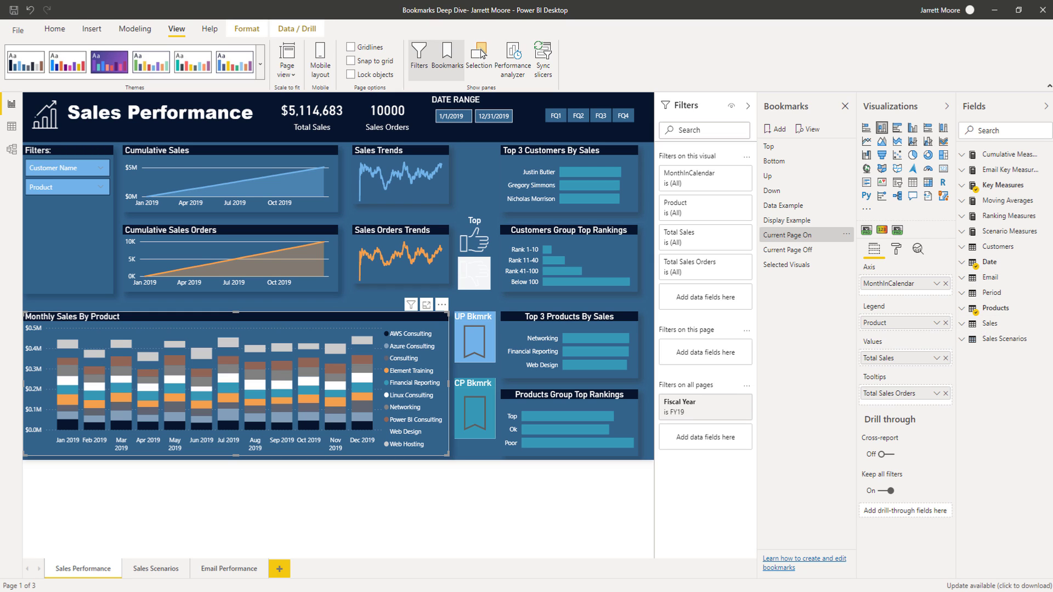
key("Escape")
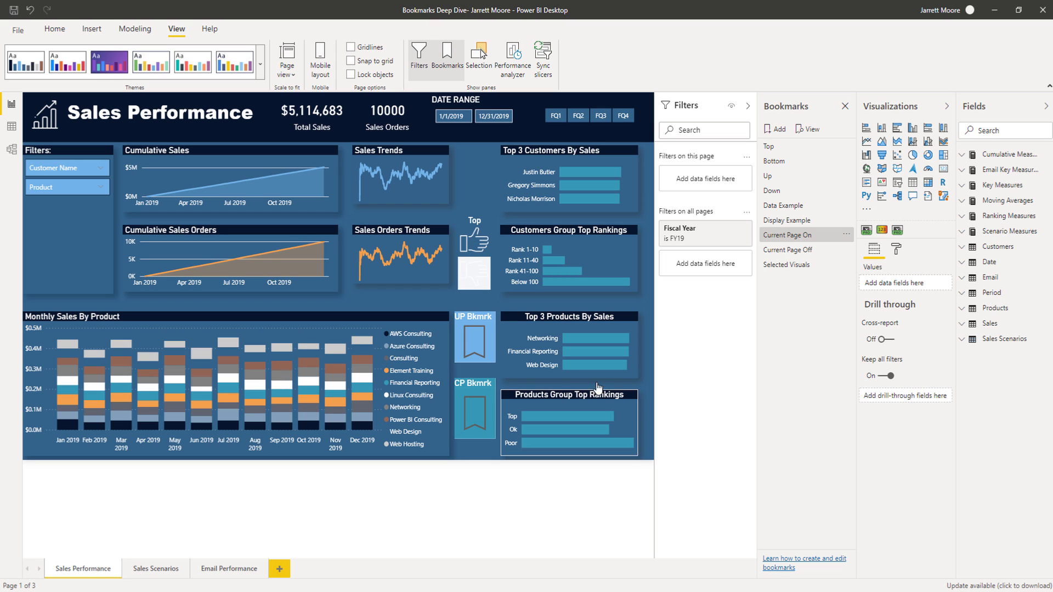
Inspect the UP Bkmrk button's action settings and the options of the Current Page On bookmark
left_click(463, 318)
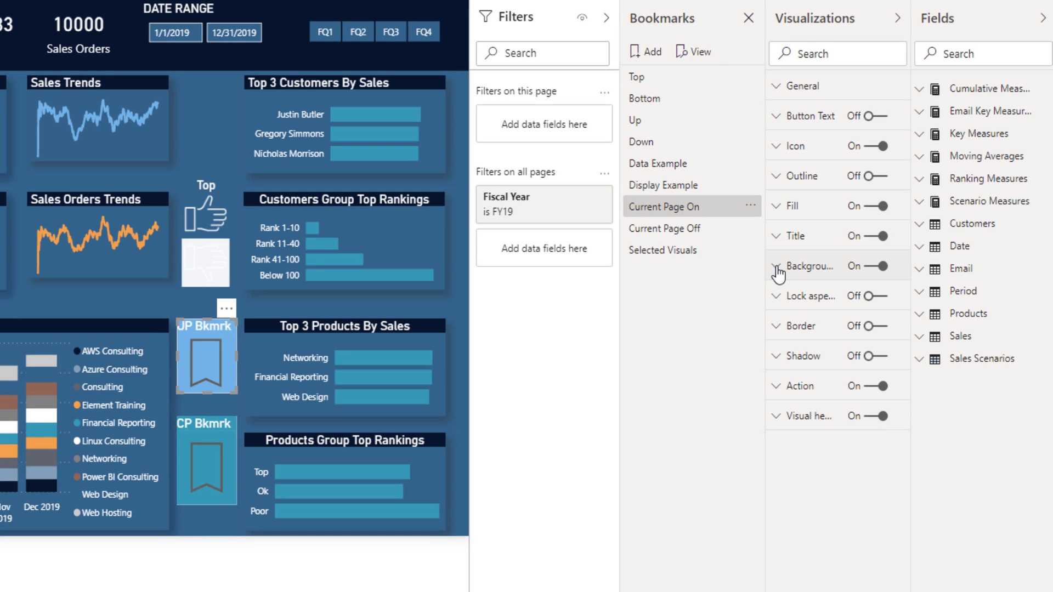
left_click(776, 387)
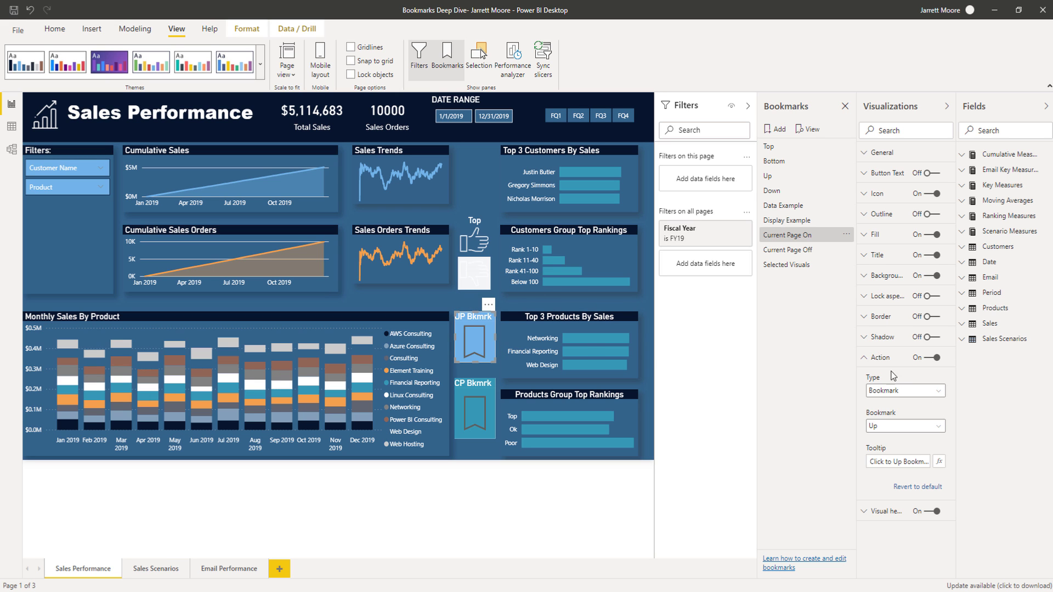
left_click(864, 359)
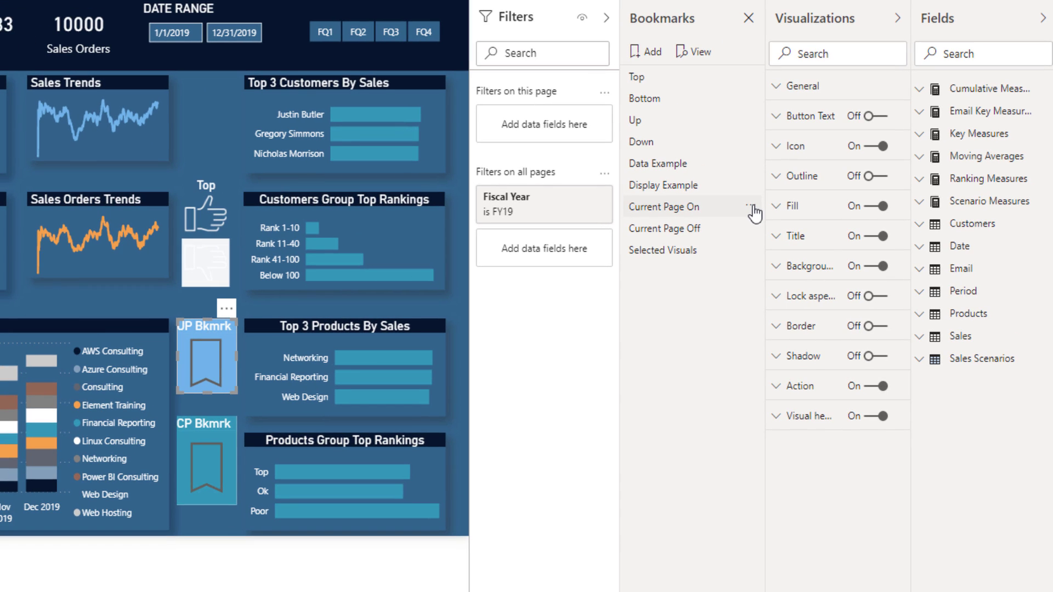
left_click(751, 208)
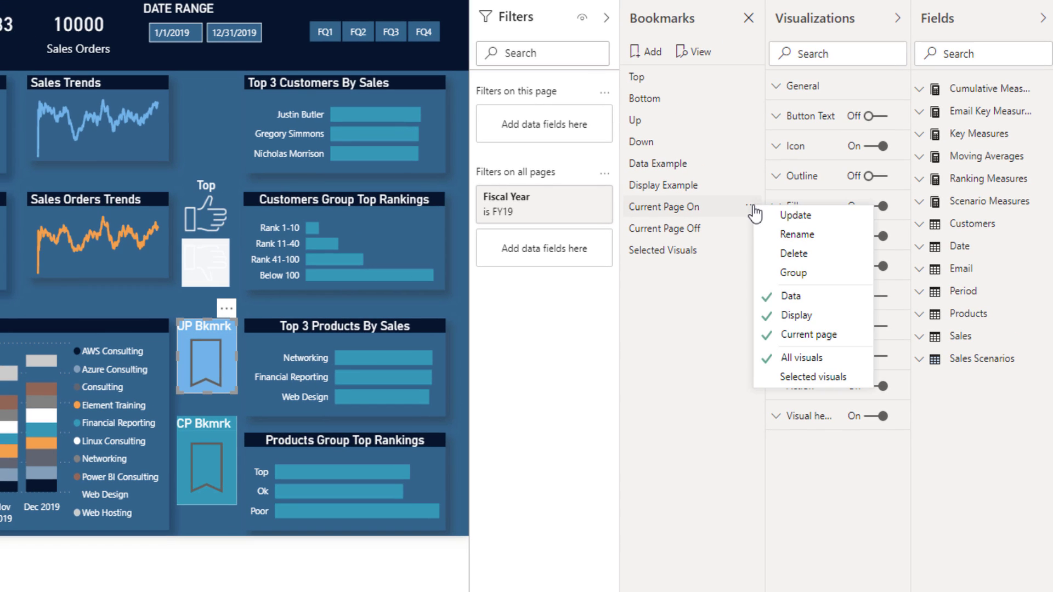
left_click(769, 334)
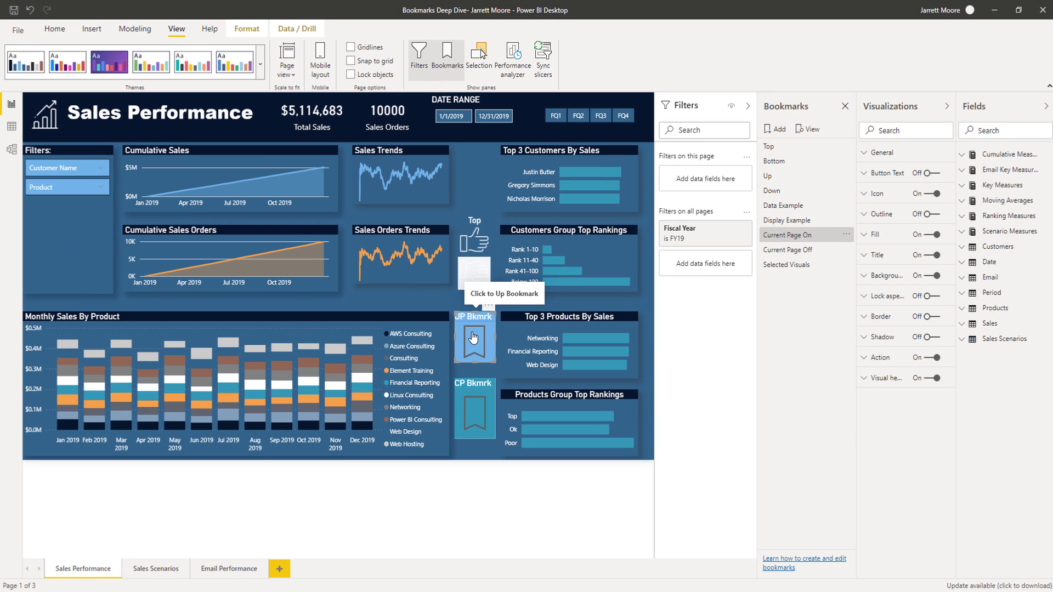
Follow the UP Bkmrk button to the Email Performance page and compare the Current Page Off and Current Page On bookmarks
left_click(472, 337, "ctrl")
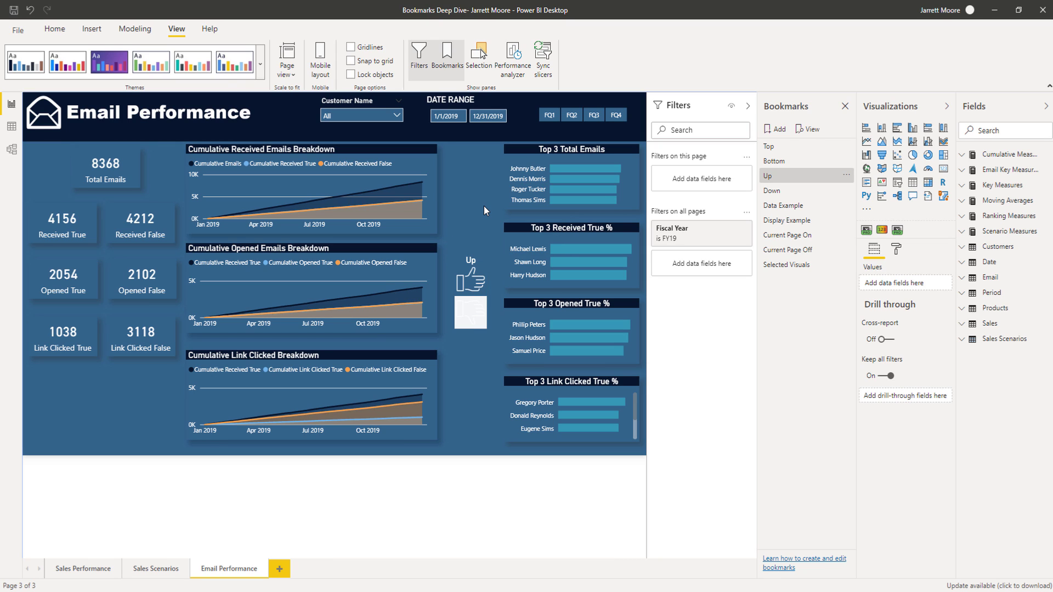
left_click(788, 250)
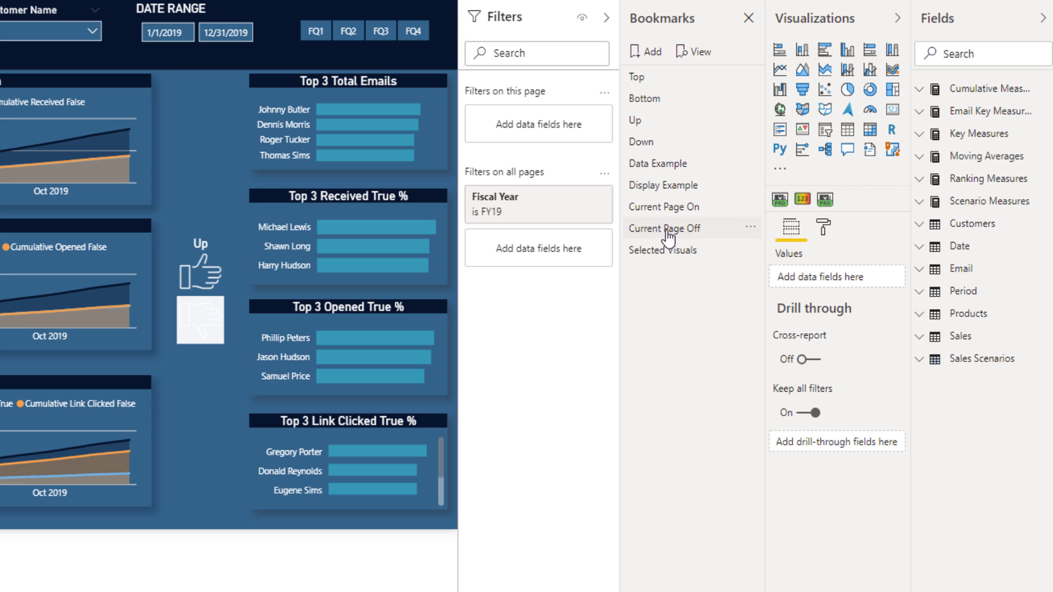
left_click(666, 210)
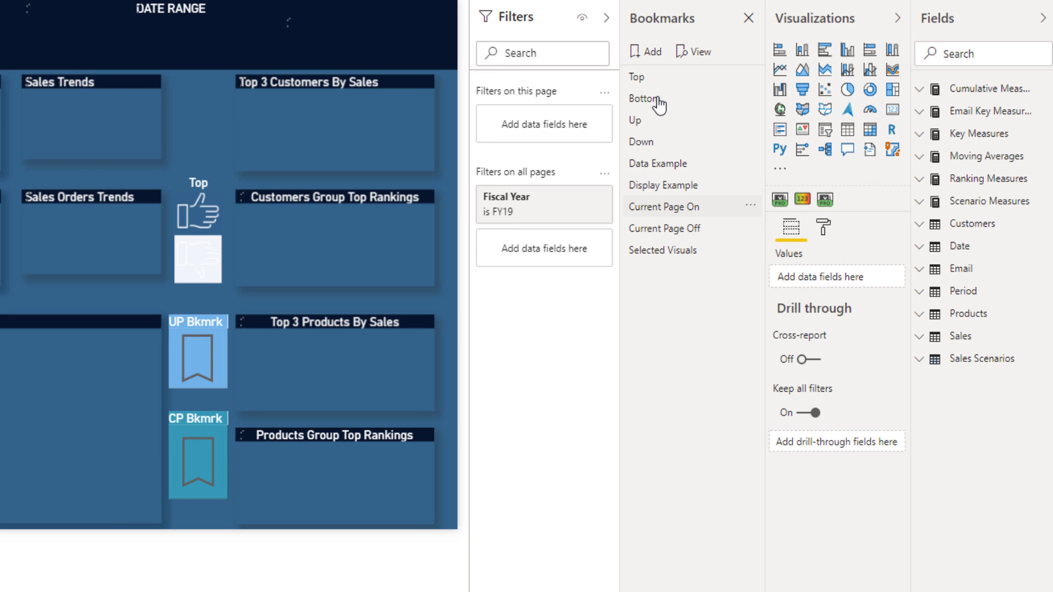
left_click(678, 230)
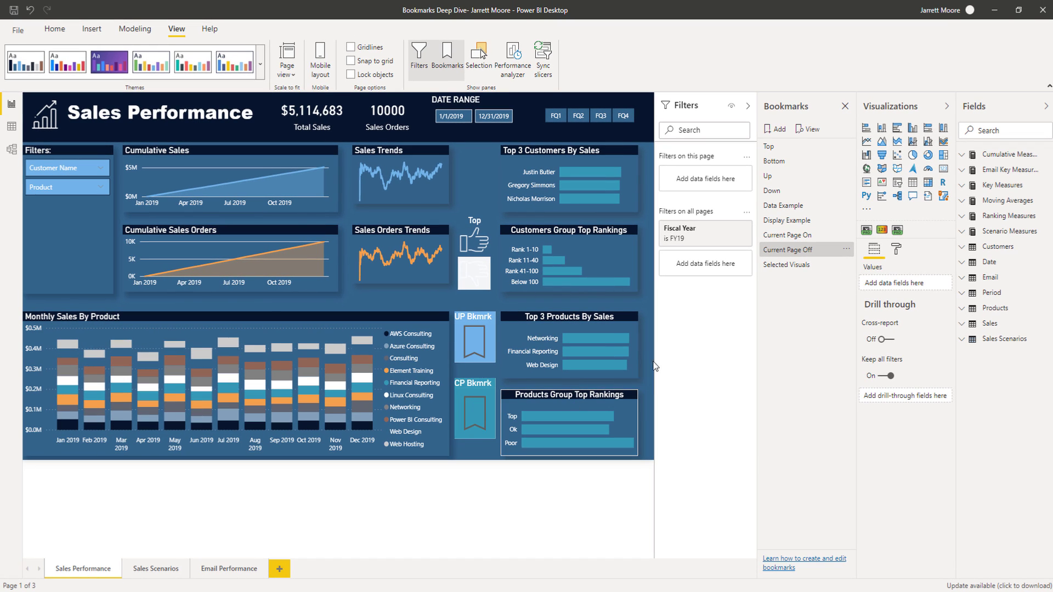
Inspect the action settings of the CP Bkmrk button on the Sales Performance page
left_click(473, 387)
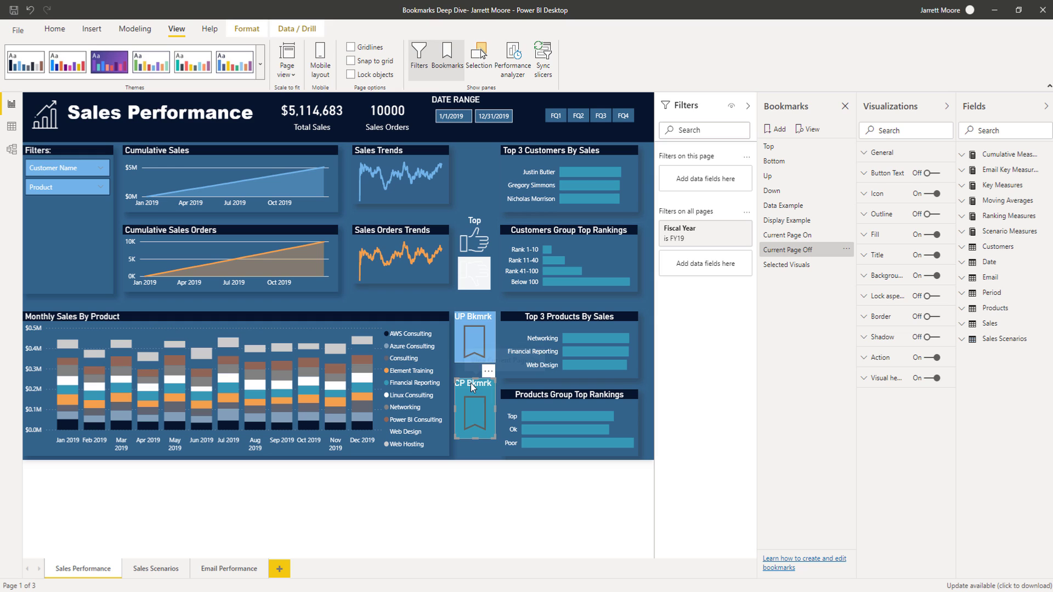
left_click(864, 359)
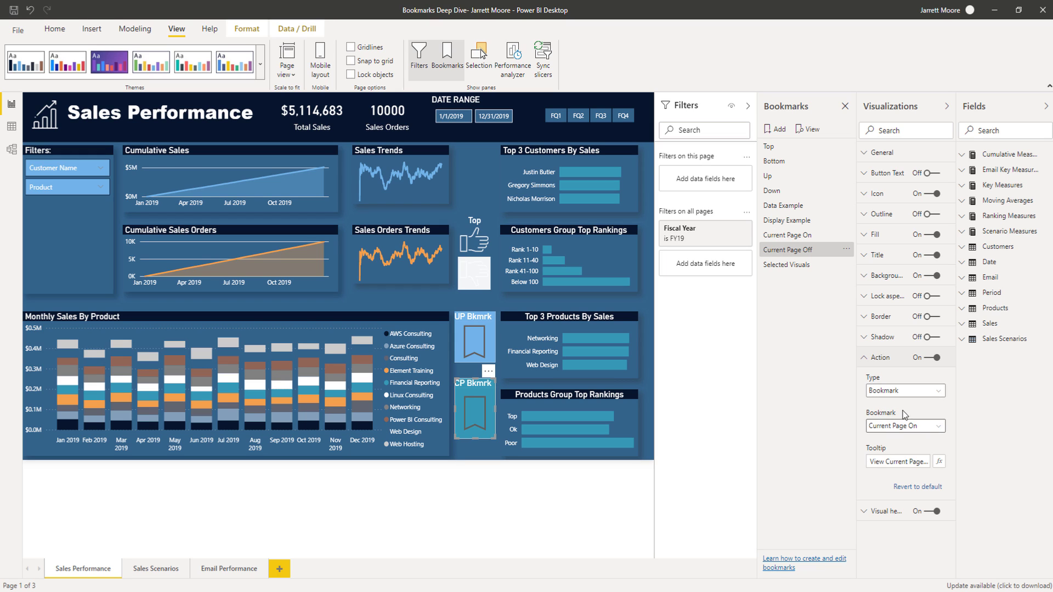
left_click(864, 360)
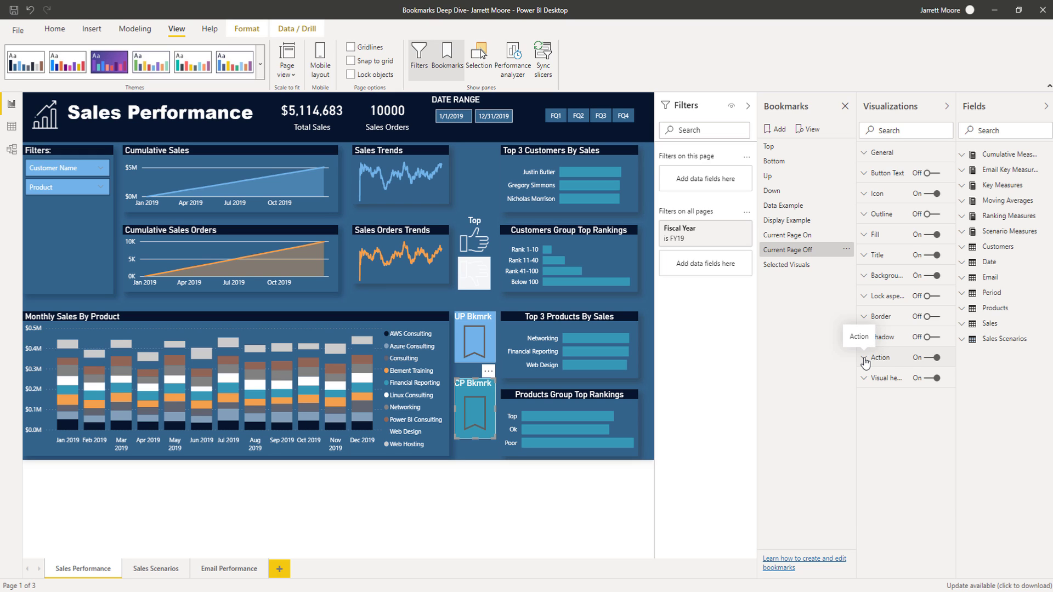
Follow the CP Bkmrk button to its bookmark and inspect the options of the Current Page Off bookmark
left_click(482, 402, "ctrl")
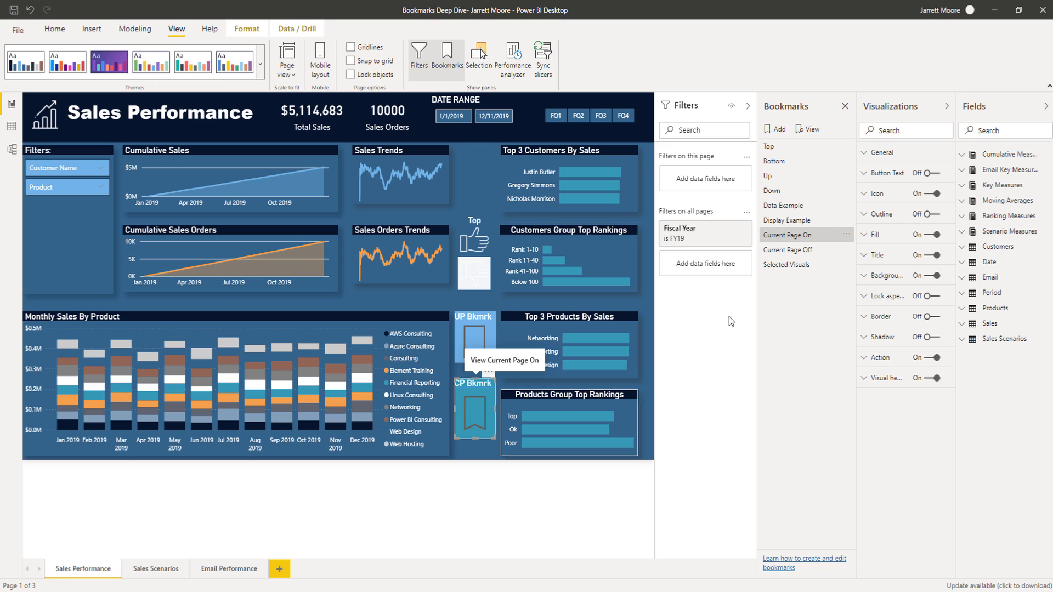
left_click(844, 250)
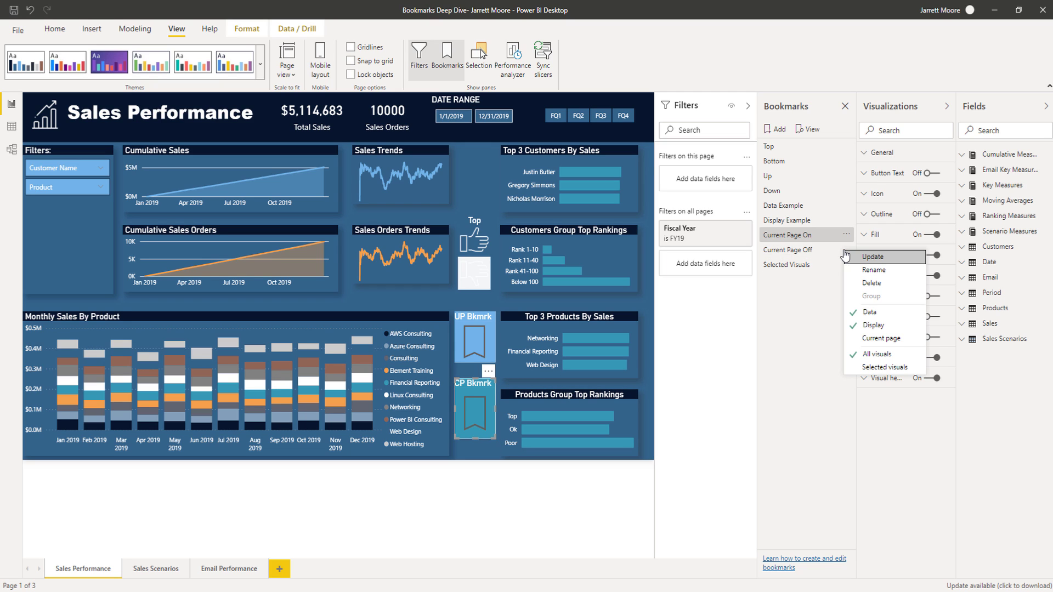
left_click(790, 321)
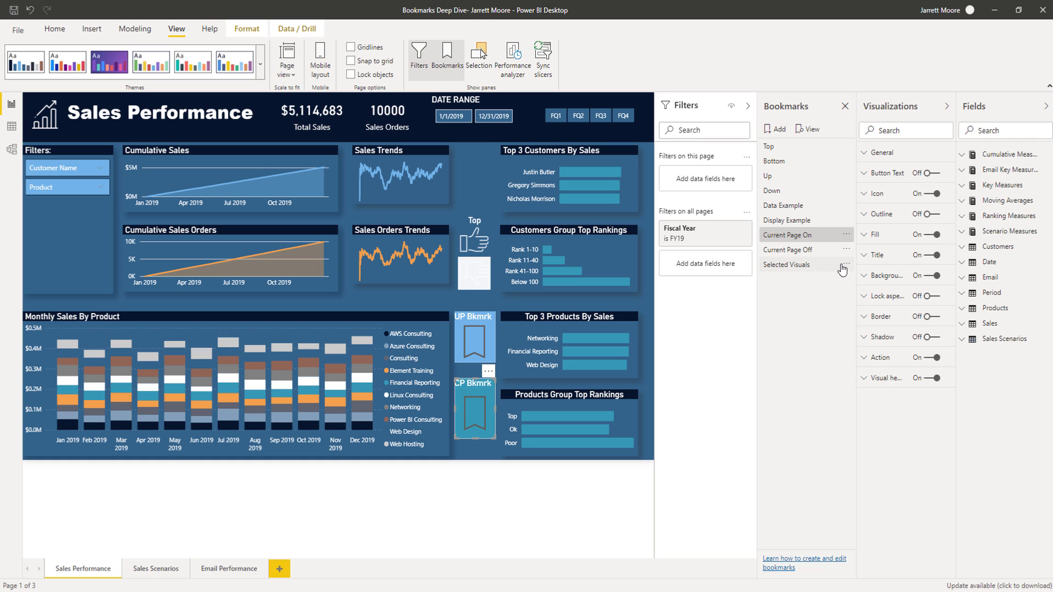
Apply the Selected Visuals bookmark, inspect its options and deselect the CP Bkmrk button
left_click(803, 268)
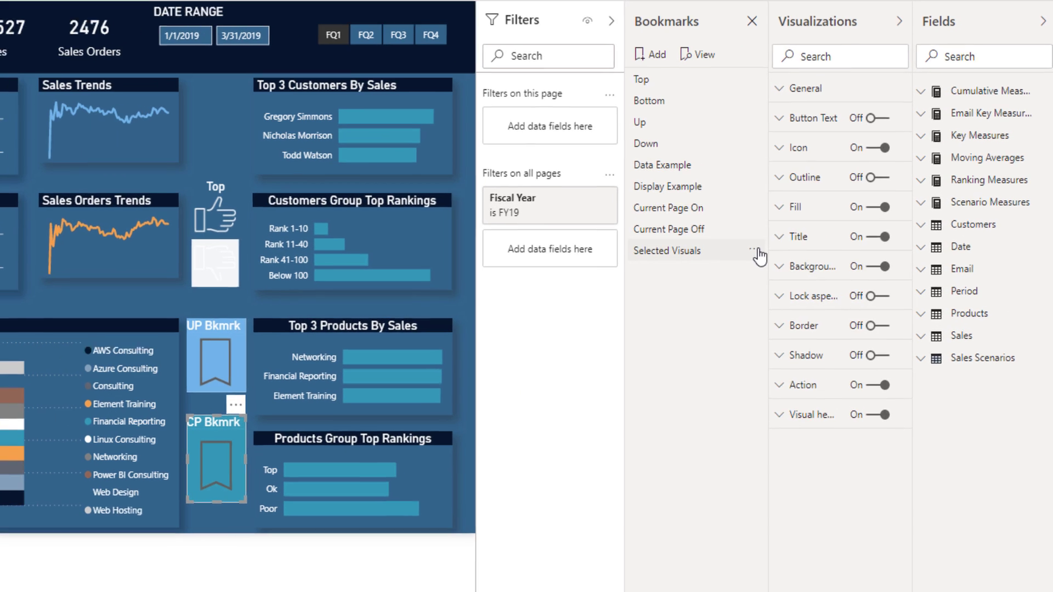
left_click(820, 260)
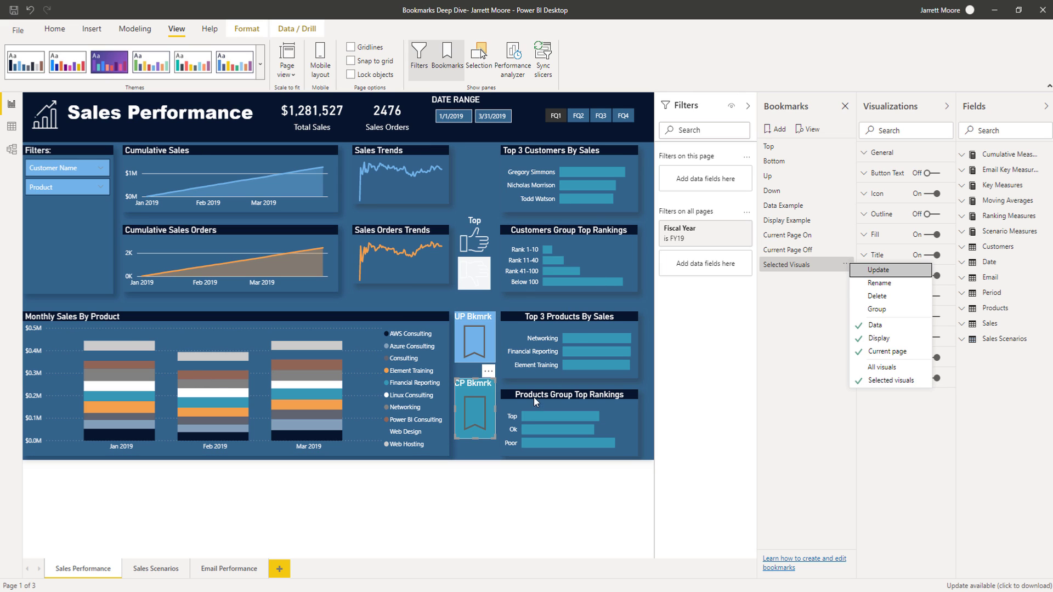
left_click(471, 175)
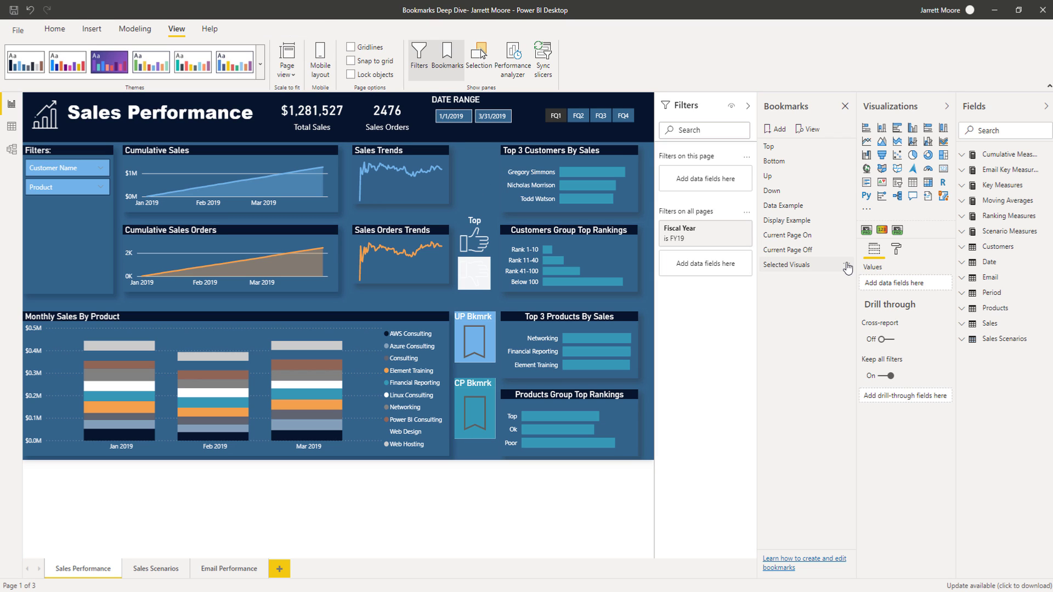
Update the Selected Visuals bookmark with no visual selected on the page and reapply it
left_click(847, 266)
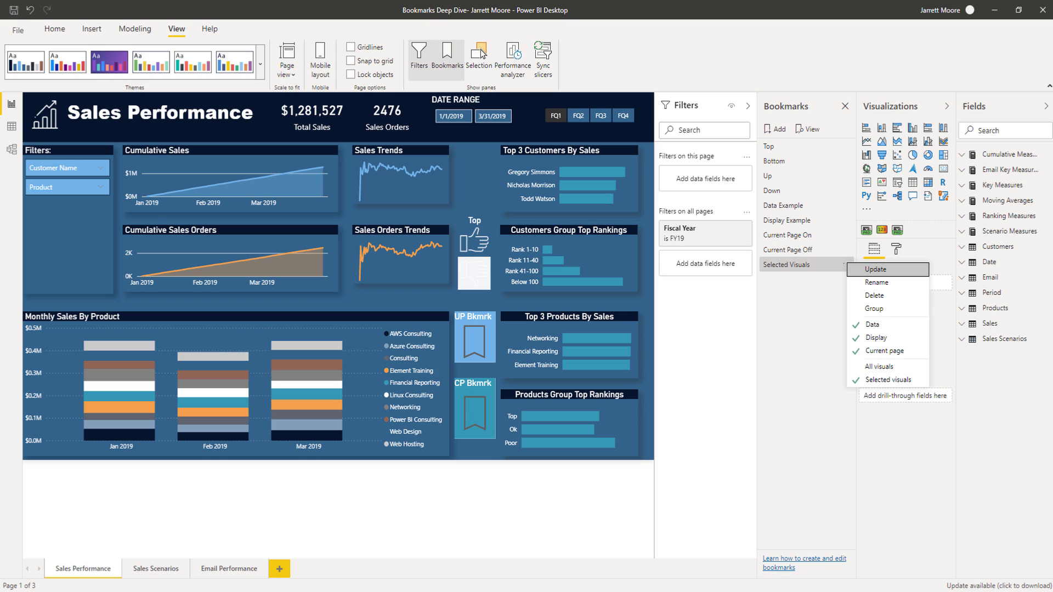
left_click(875, 269)
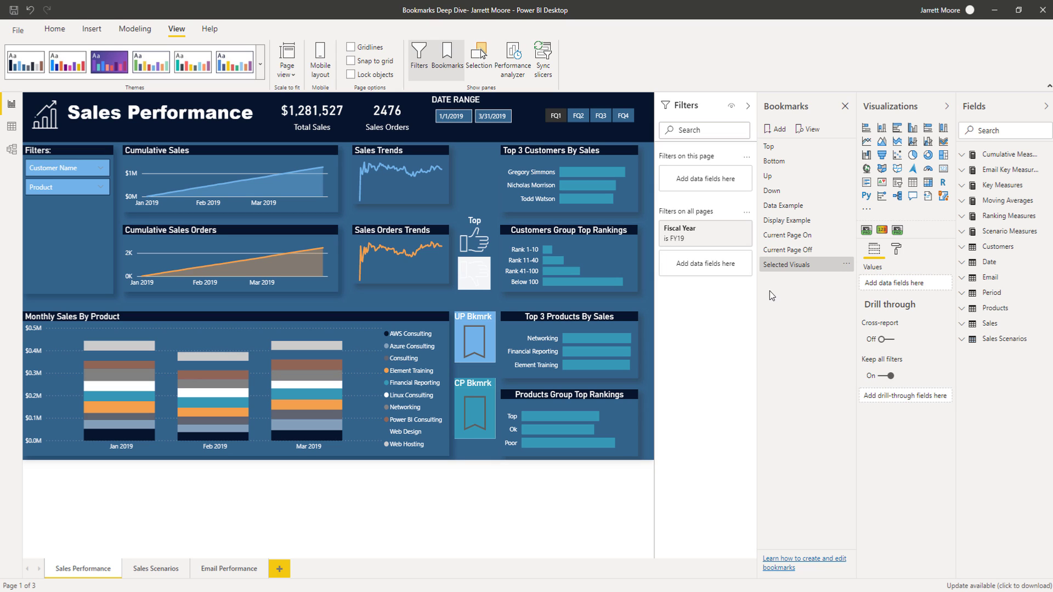
left_click(785, 267)
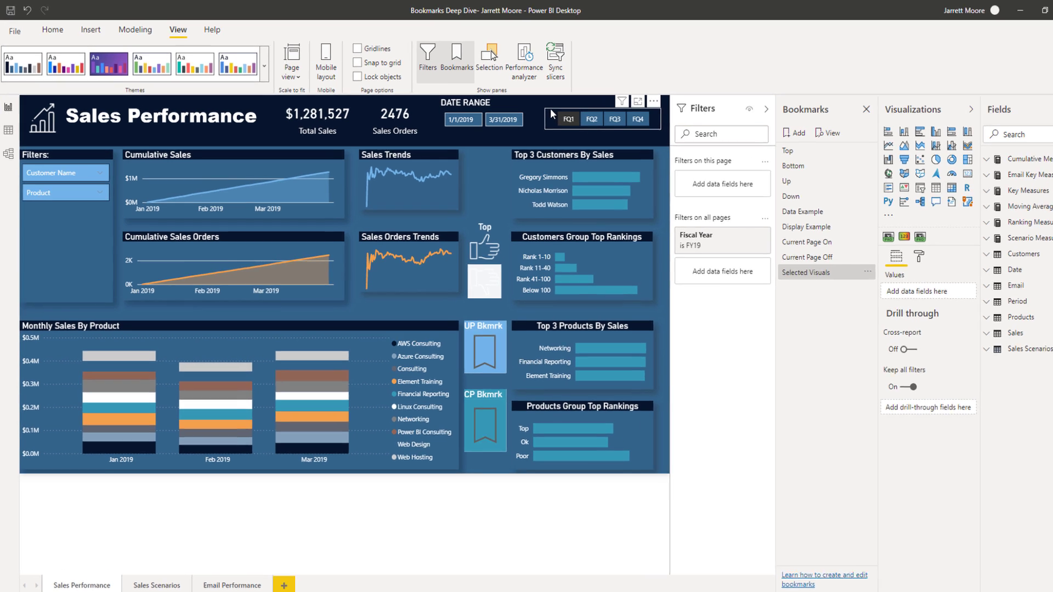
Select the fiscal quarter slicer in the report header and inspect the Selected Visuals bookmark's options
left_click(541, 112)
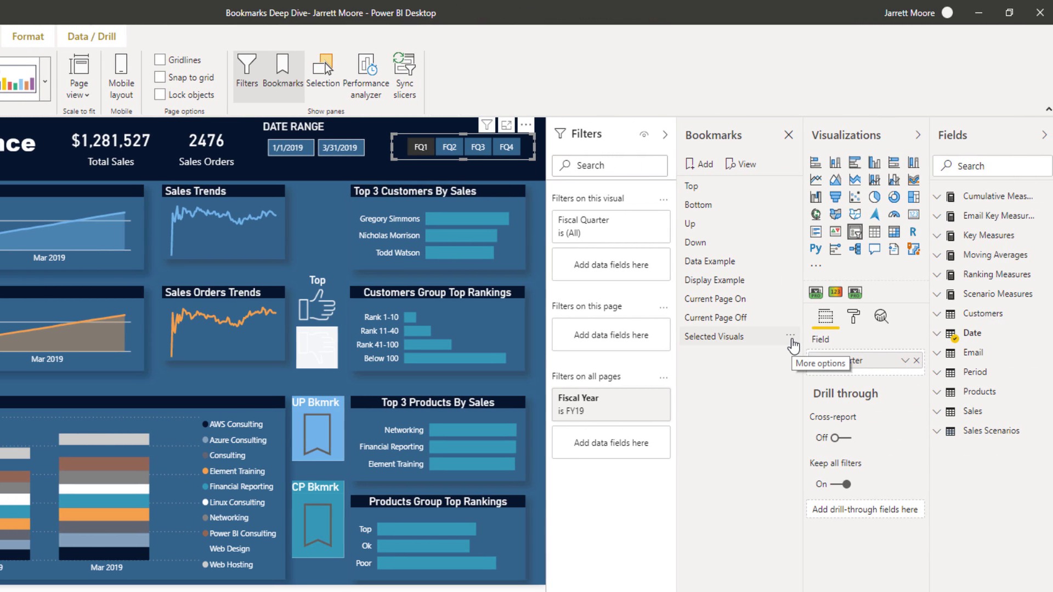
left_click(791, 339)
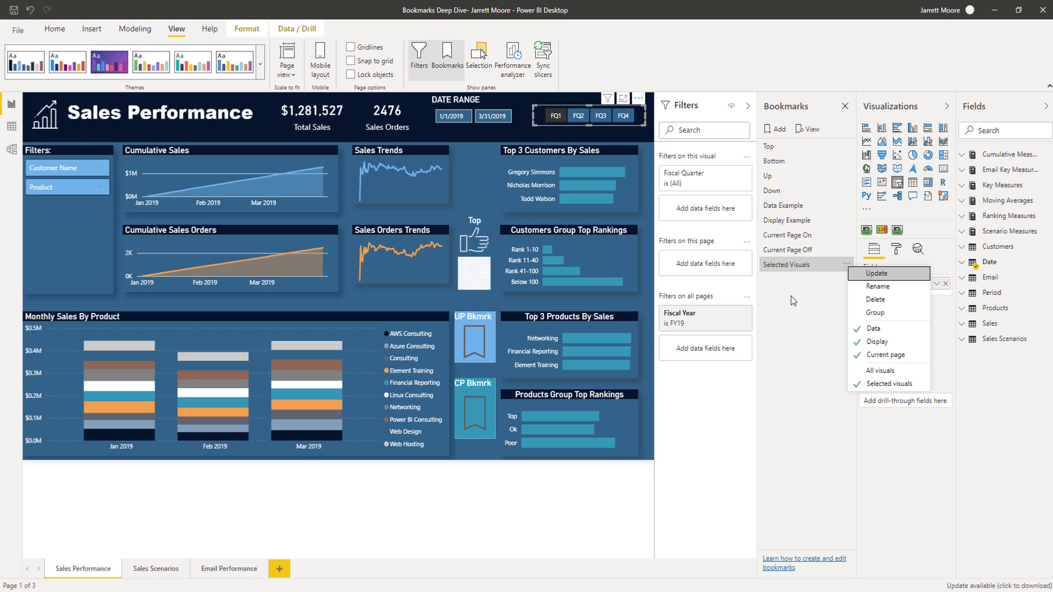
left_click(771, 148)
Compare the Top and Selected Visuals bookmarks, check the latter's Selected visuals option, and return to the Top bookmark
left_click(771, 148)
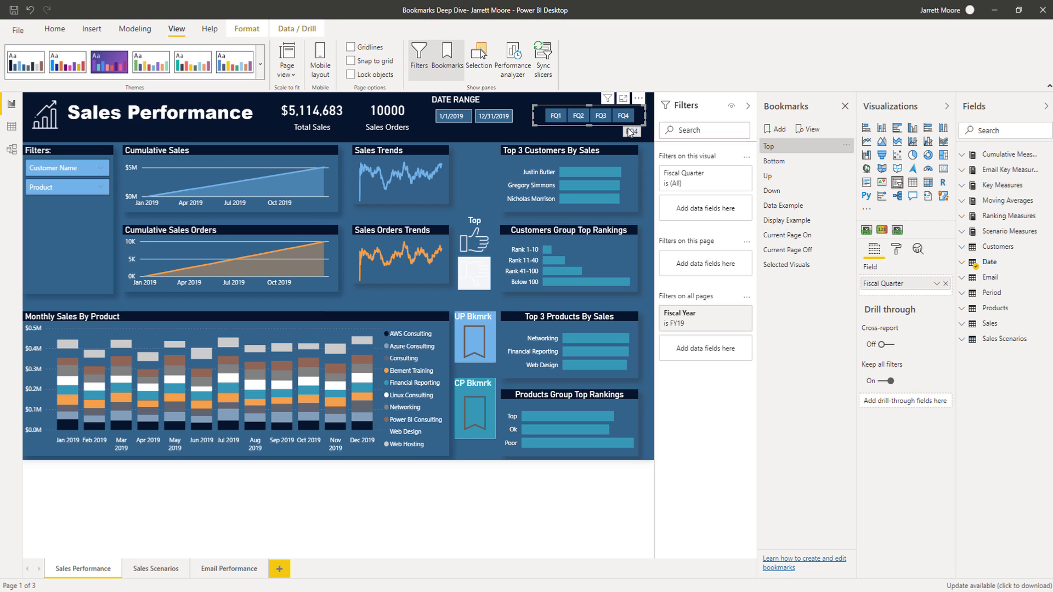
left_click(784, 269)
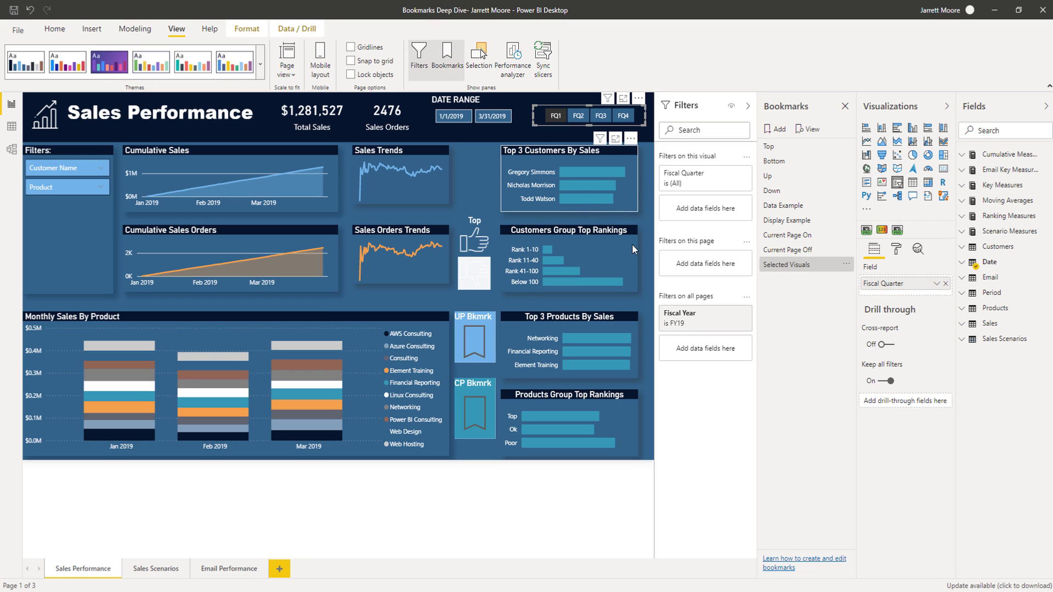
left_click(847, 266)
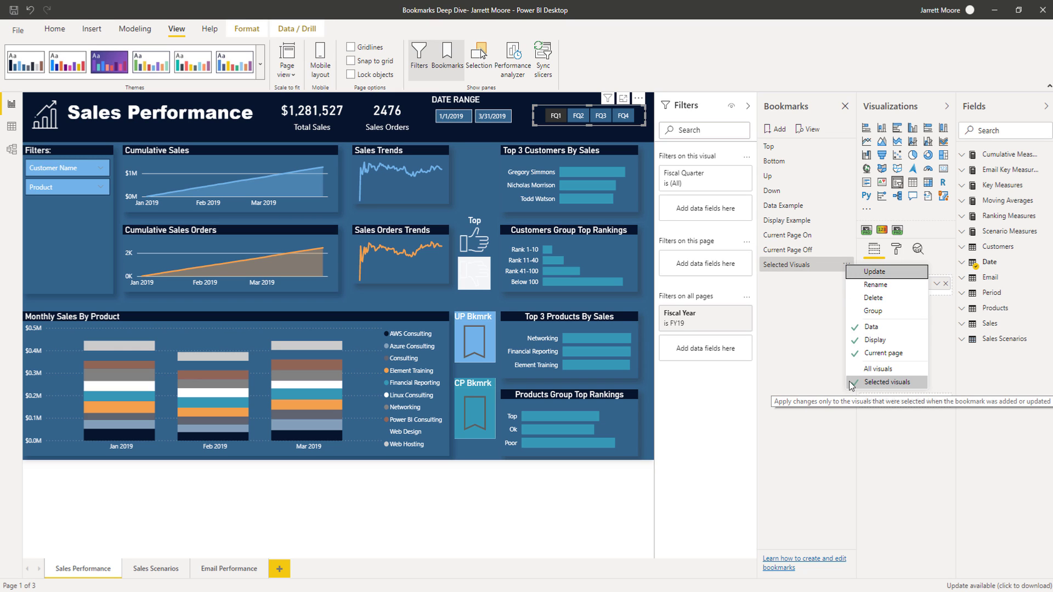
left_click(773, 317)
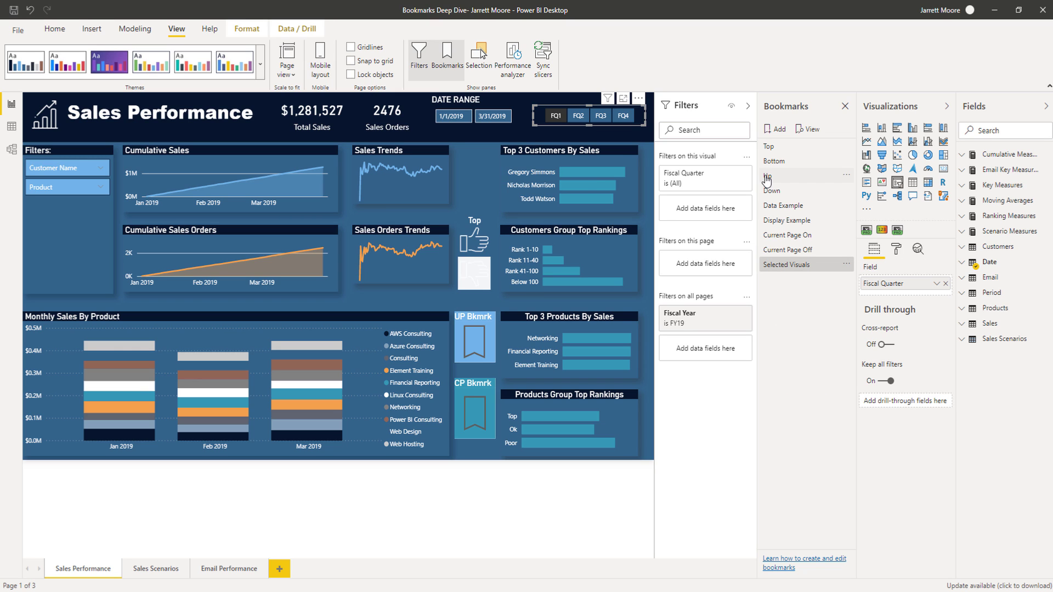
left_click(771, 147)
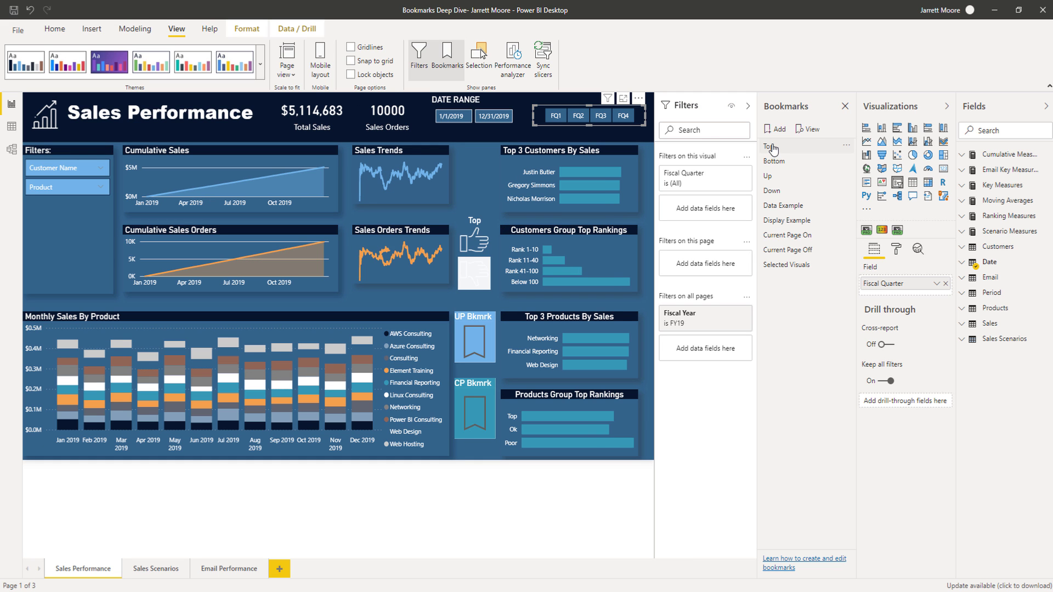